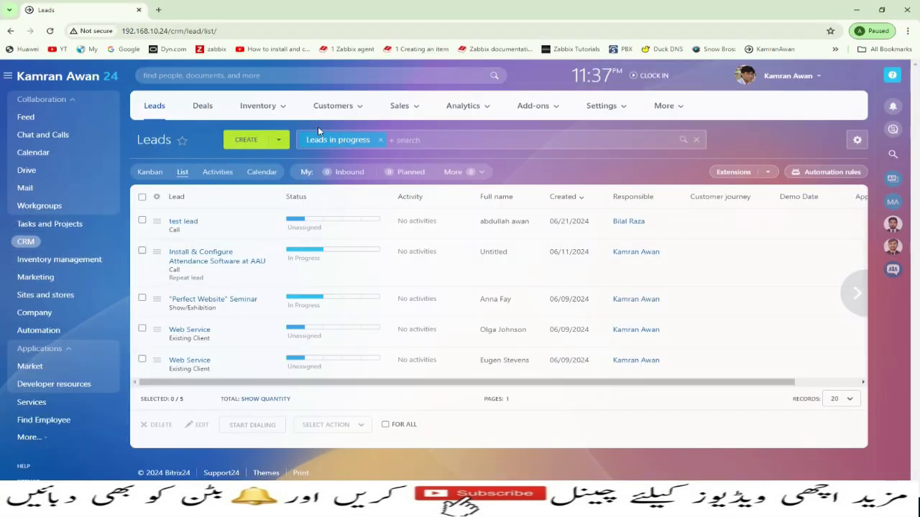
# Go from the CRM Leads page through the Customers menu to the Contact center.
pyautogui.click(355, 107)
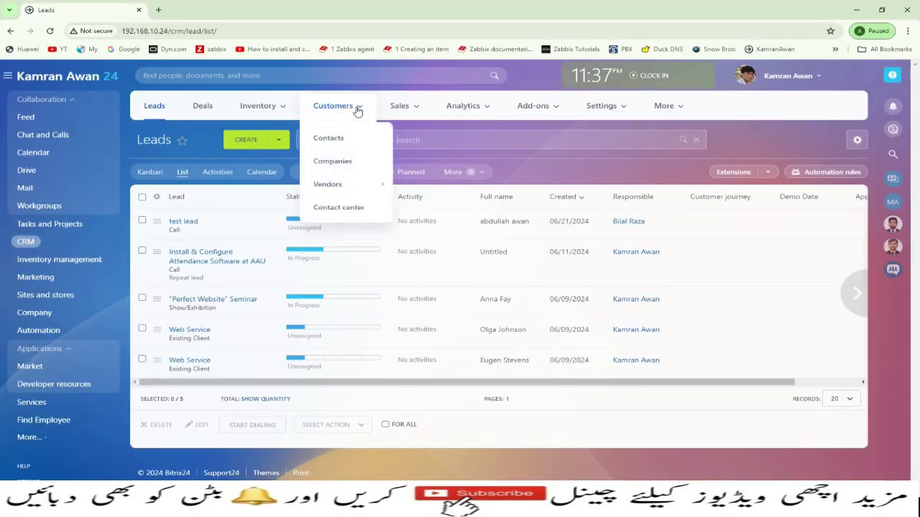
pyautogui.click(342, 211)
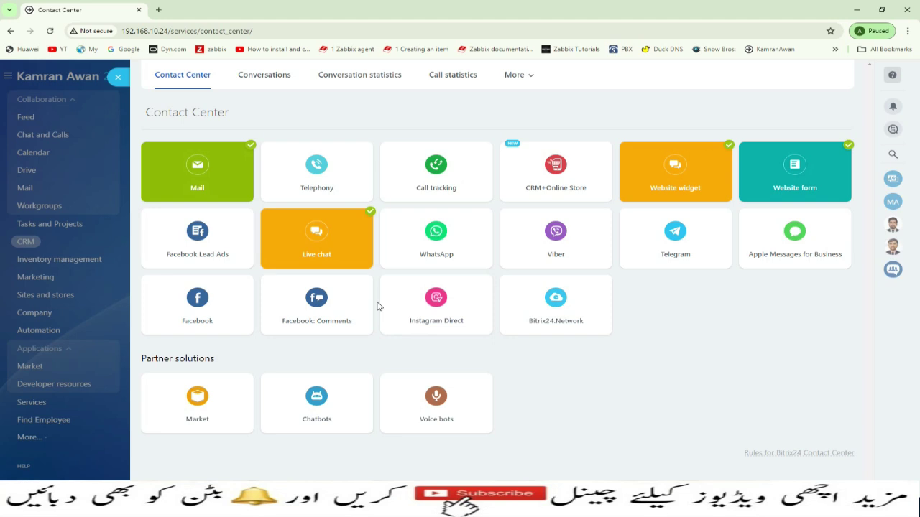
# Open the Live chat tile's connection settings for the Open Channel Testing channel.
pyautogui.click(326, 243)
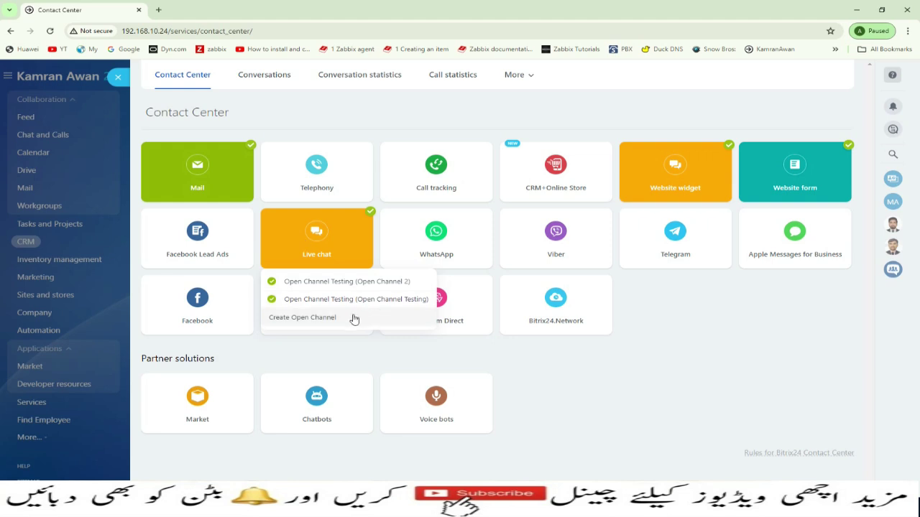
pyautogui.click(330, 305)
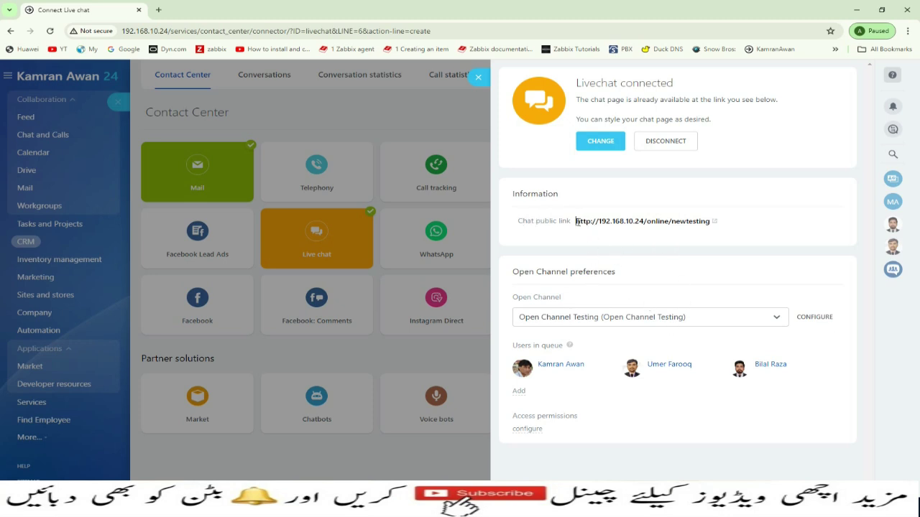
# Review the chat public link and Open Channel list, then close the Livechat settings unchanged.
pyautogui.moveTo(575, 222); pyautogui.dragTo(710, 222)
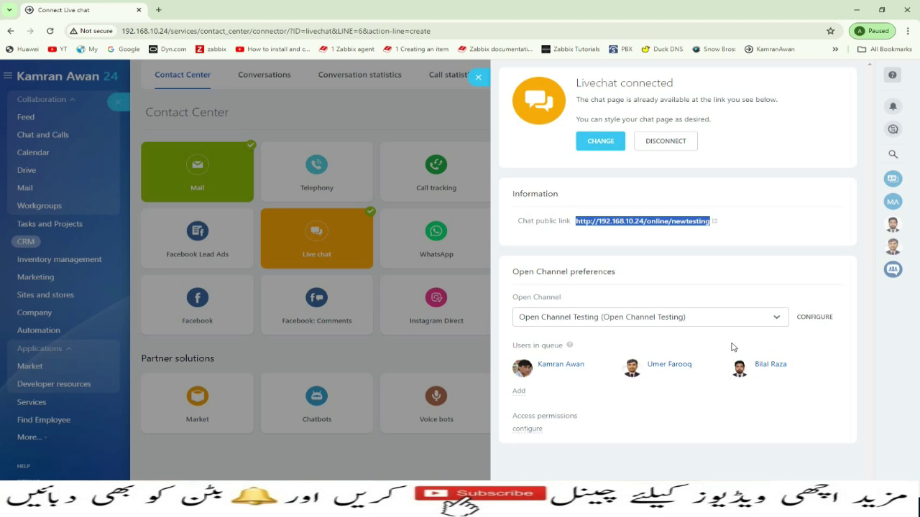
pyautogui.click(776, 320)
pyautogui.click(786, 287)
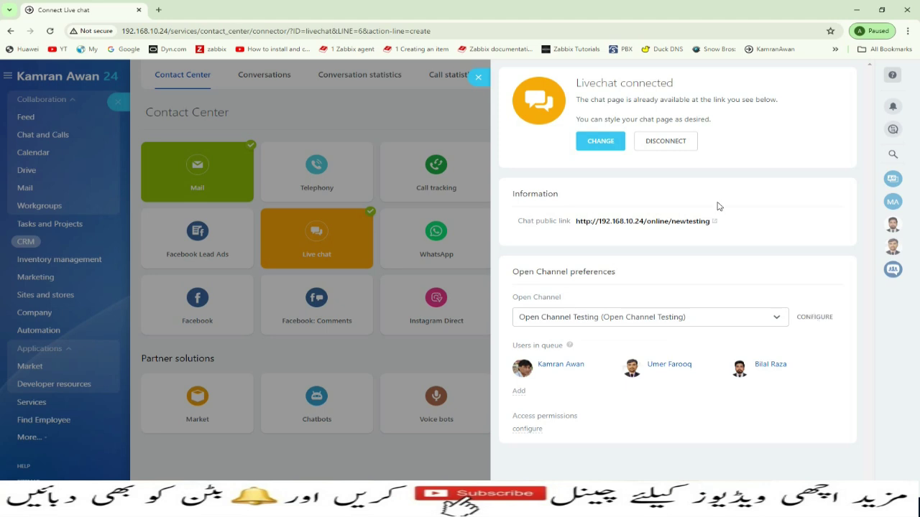
pyautogui.click(478, 76)
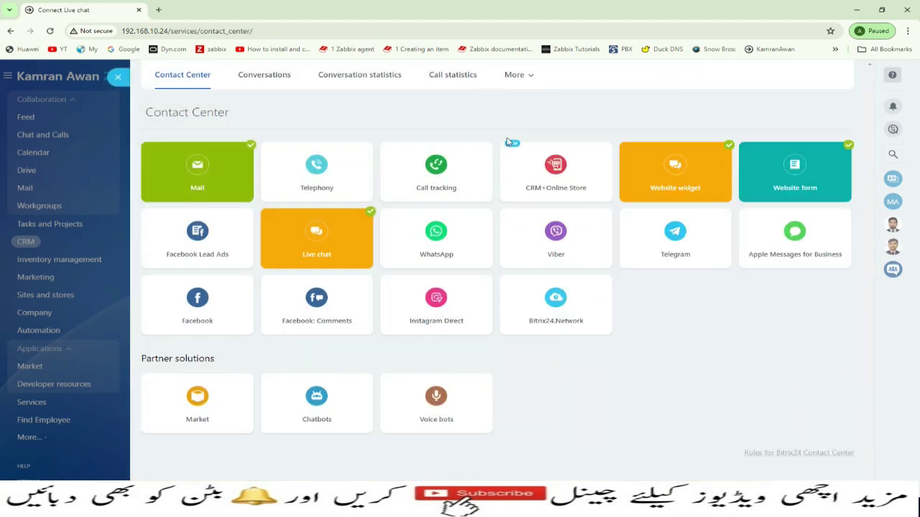
# Return to CRM and open Add-ons > Website Widget to view the existing standard widget.
pyautogui.click(114, 82)
pyautogui.click(547, 106)
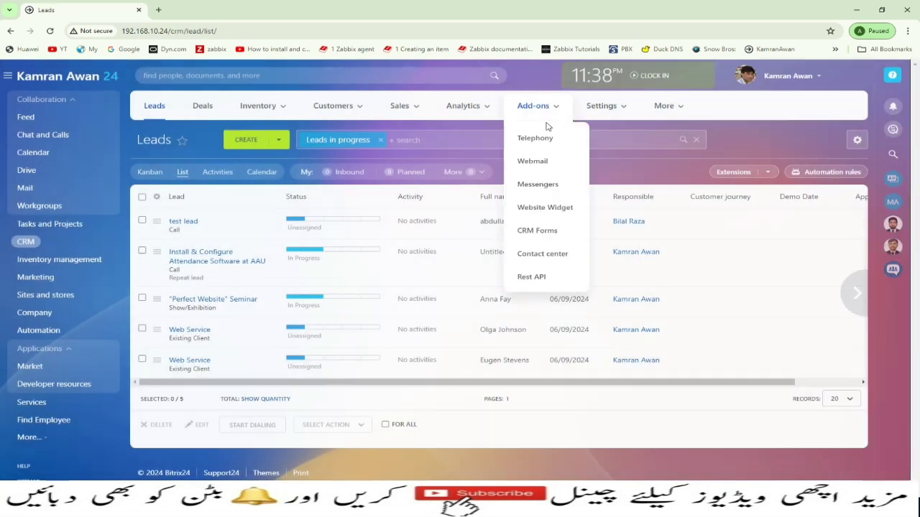
pyautogui.click(549, 210)
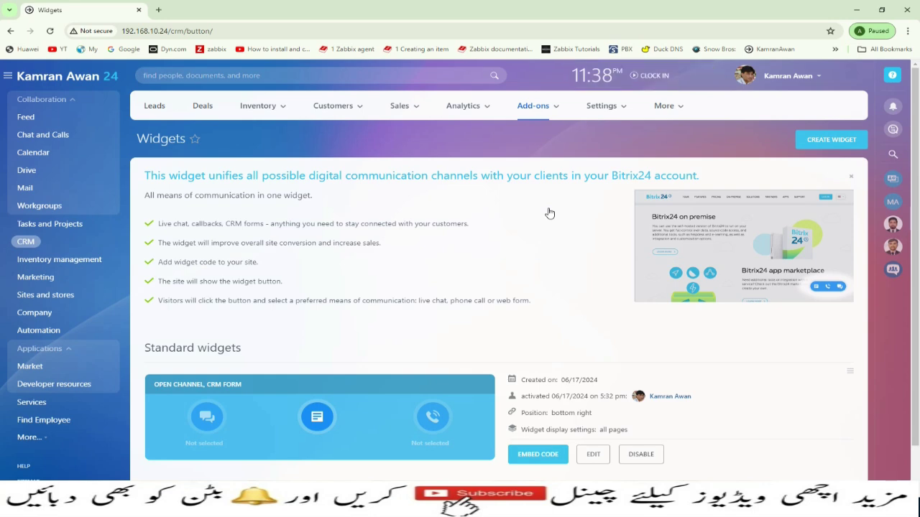
pyautogui.moveTo(145, 176); pyautogui.dragTo(610, 178)
pyautogui.scroll(-1, 564, 263)
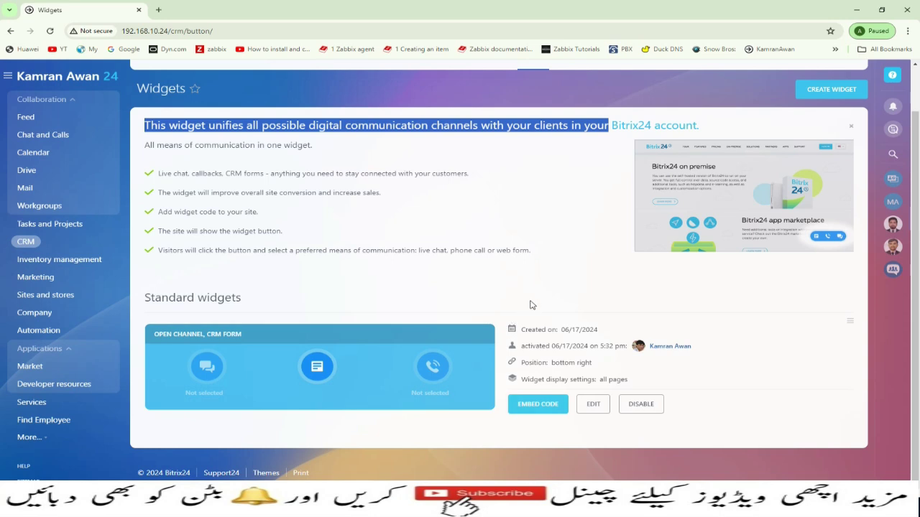
pyautogui.scroll(1, 530, 304)
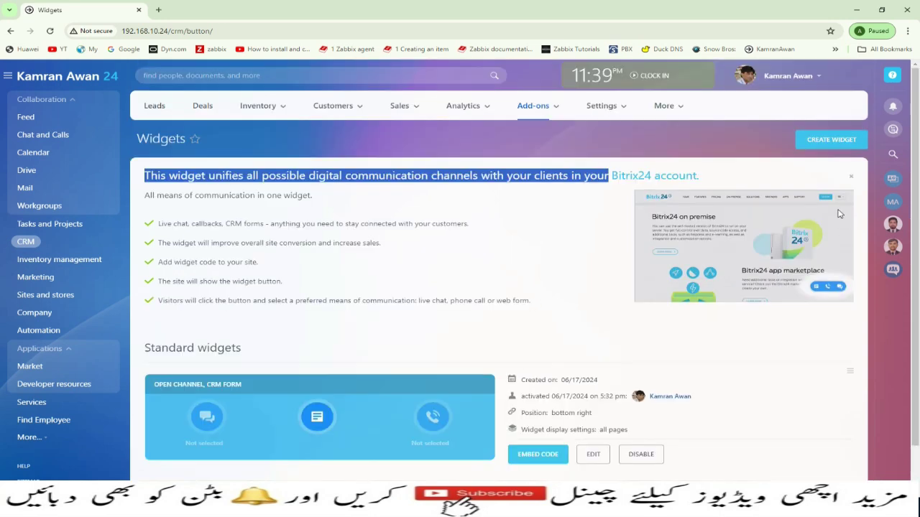
# Start a new widget and enter 'Live Chat' in the Widget name field.
pyautogui.click(837, 145)
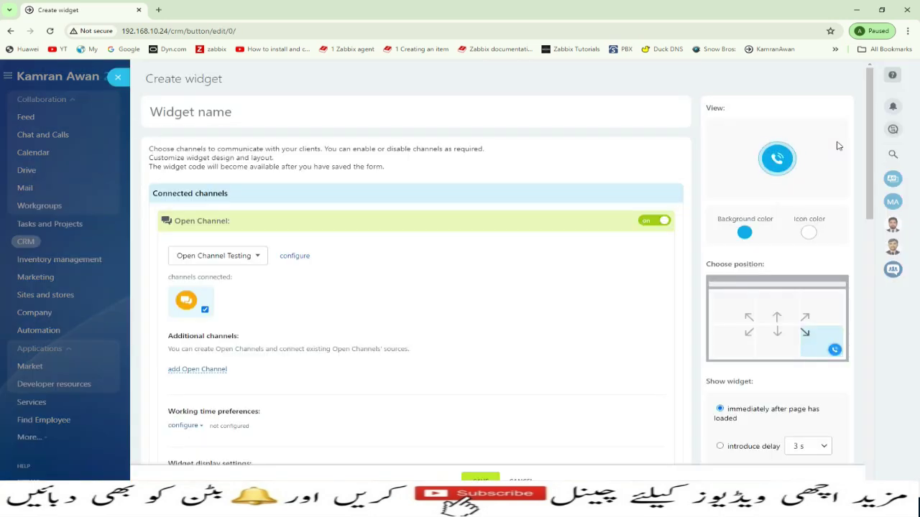
pyautogui.click(270, 110)
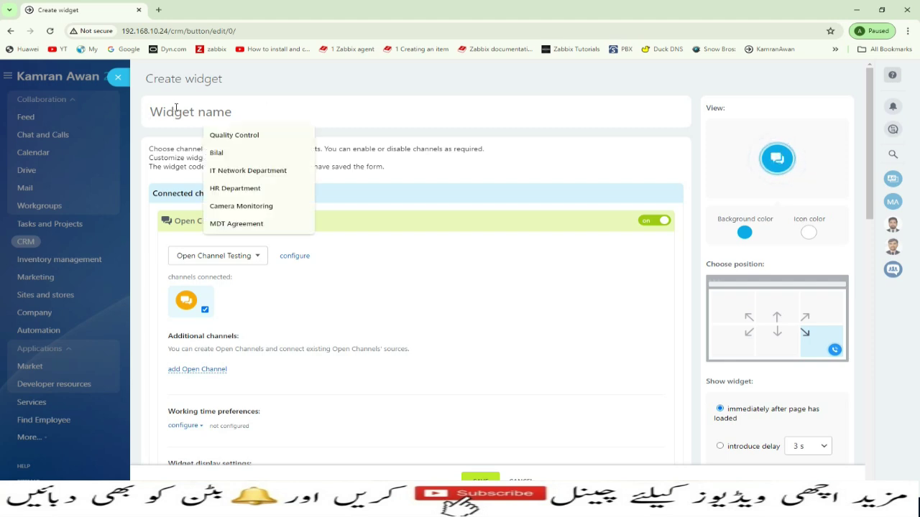
pyautogui.write('Live')
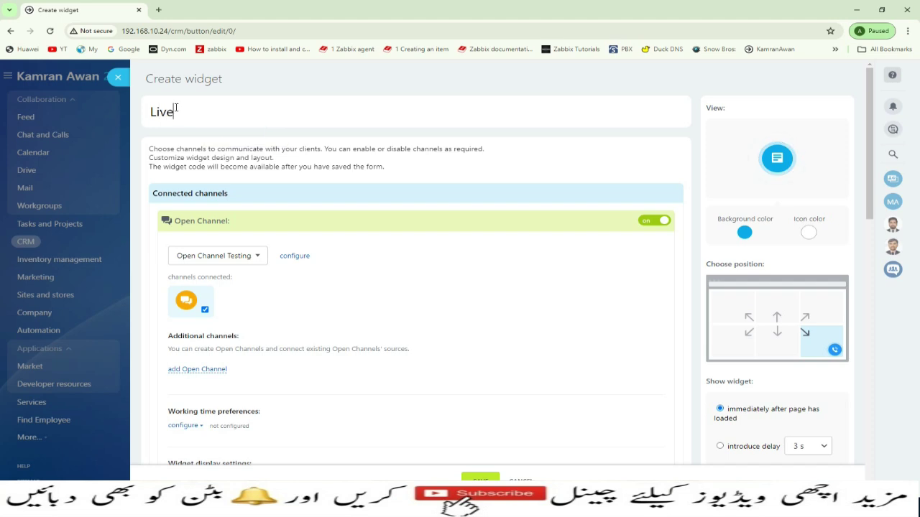
pyautogui.write(' Chat')
pyautogui.click(807, 233)
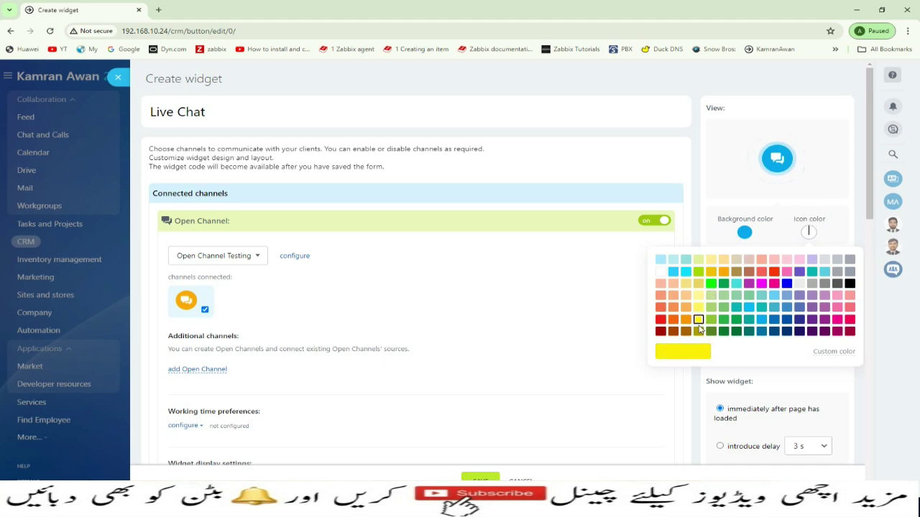
pyautogui.click(840, 205)
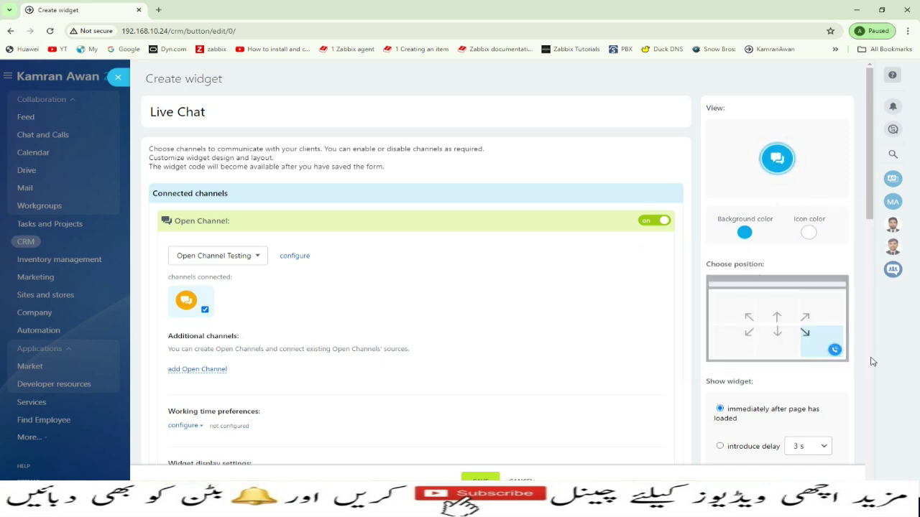
pyautogui.click(831, 357)
pyautogui.scroll(-1, 826, 348)
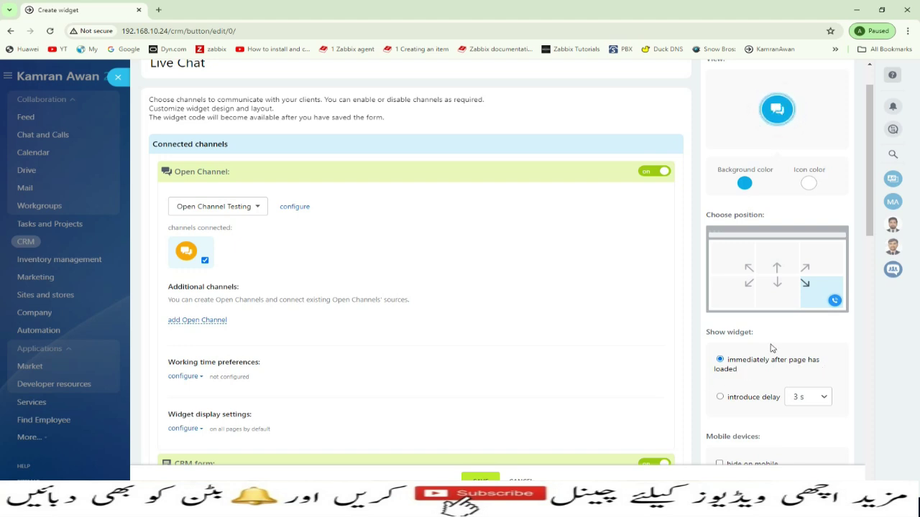
pyautogui.scroll(-1, 718, 356)
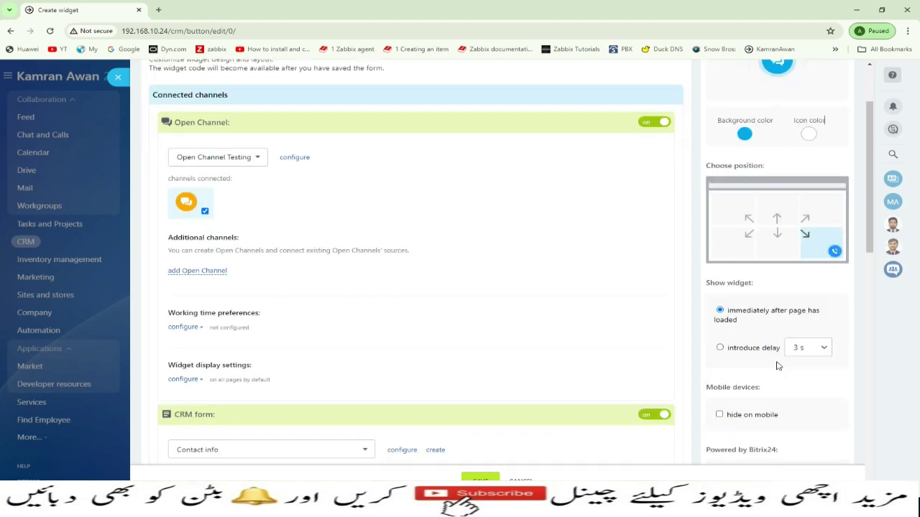
pyautogui.click(825, 349)
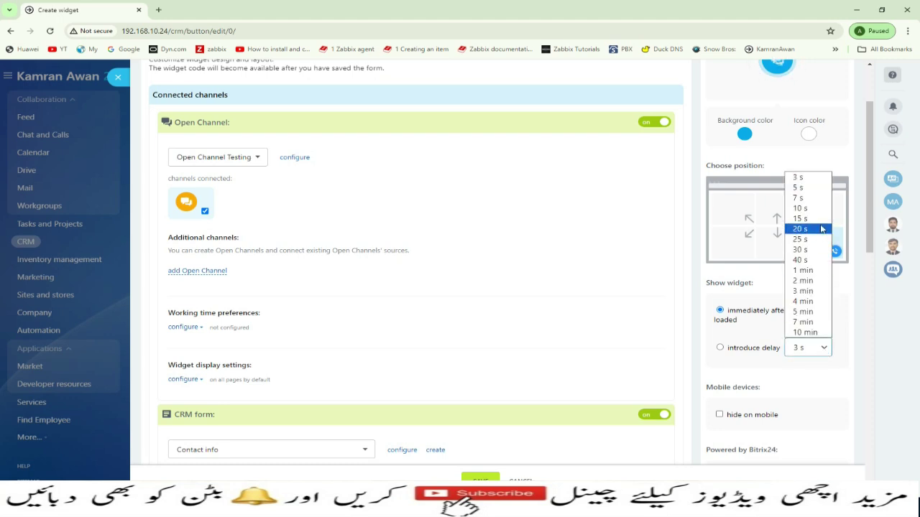
pyautogui.click(845, 304)
pyautogui.click(845, 305)
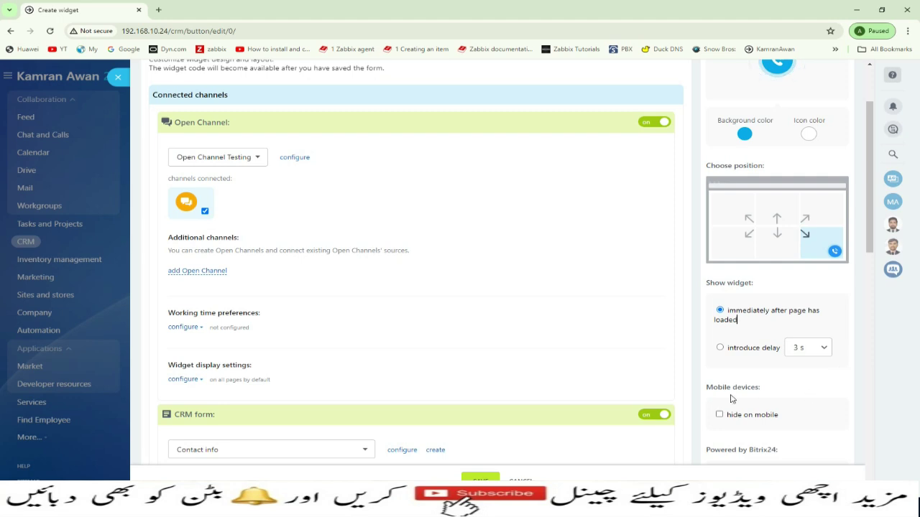
pyautogui.scroll(-1, 736, 417)
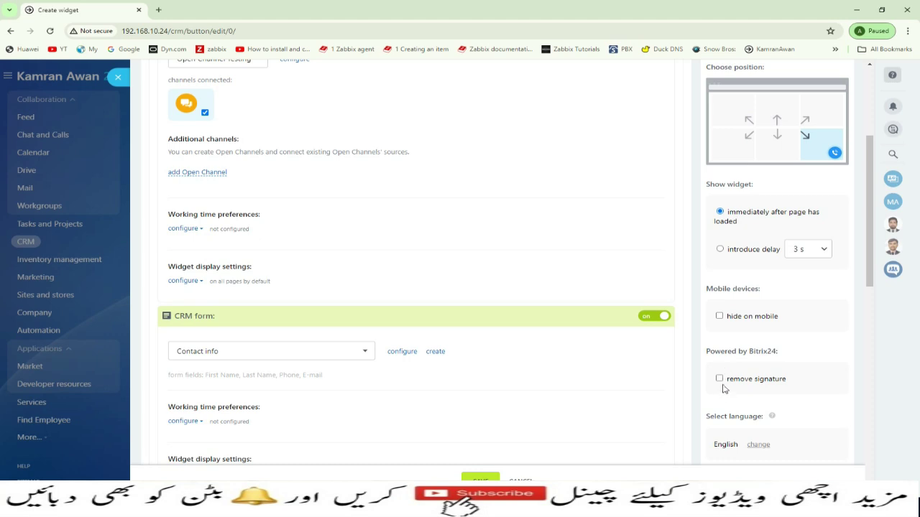
pyautogui.scroll(-1, 727, 390)
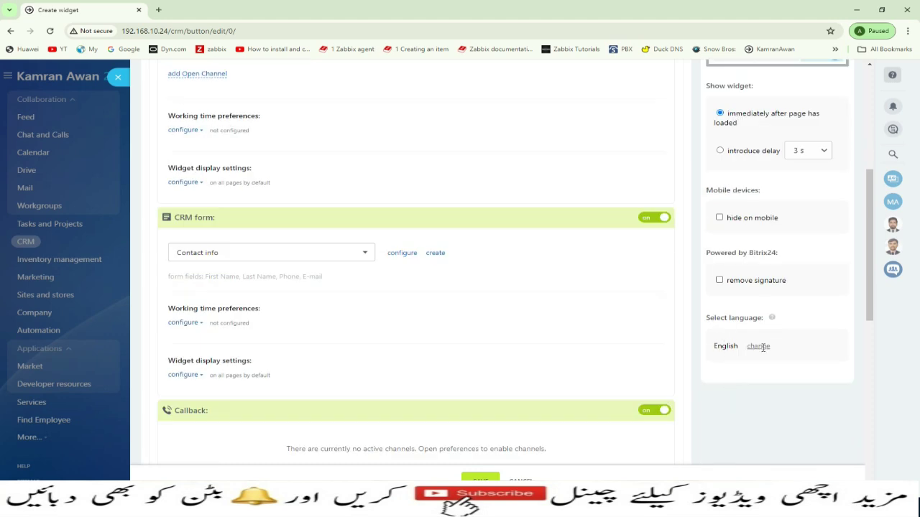
pyautogui.scroll(3, 758, 345)
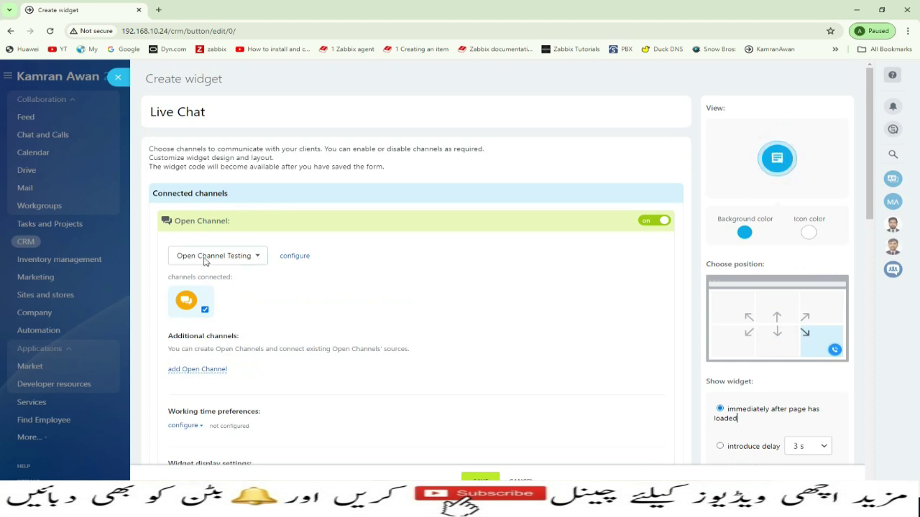
pyautogui.click(255, 256)
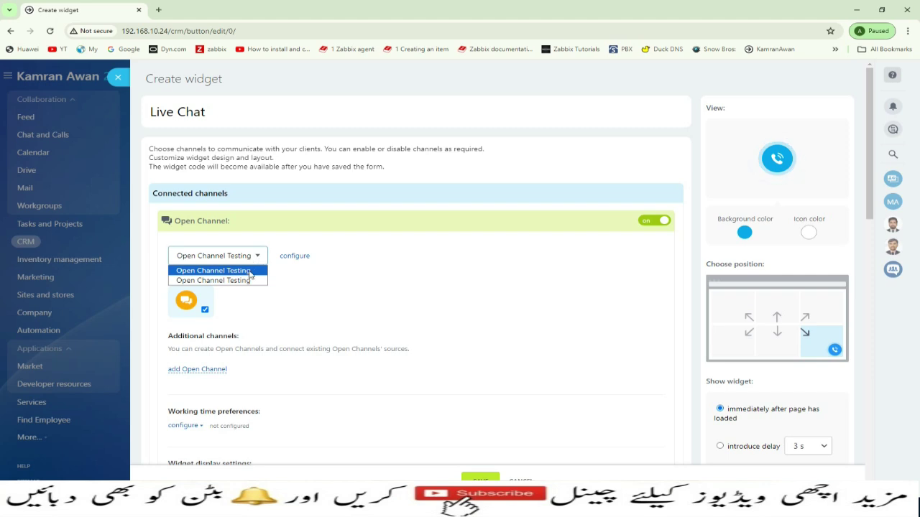
pyautogui.click(291, 244)
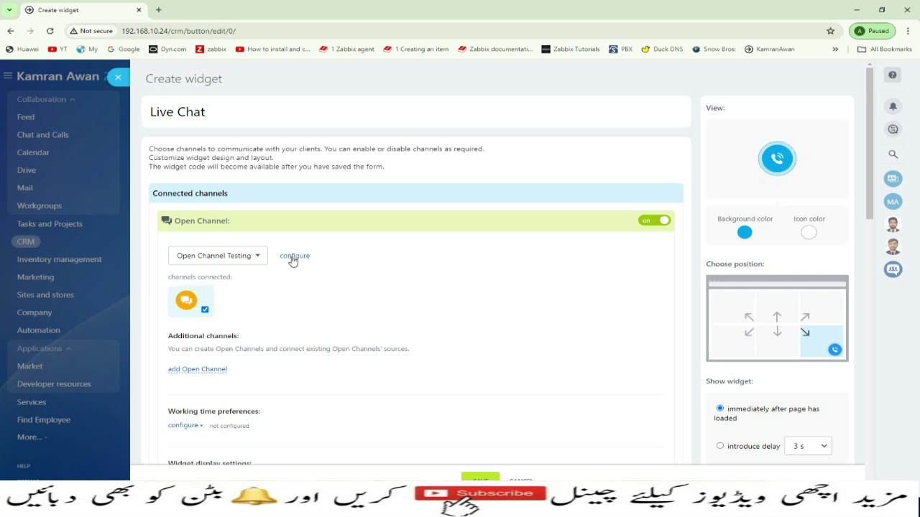
pyautogui.scroll(-2, 293, 259)
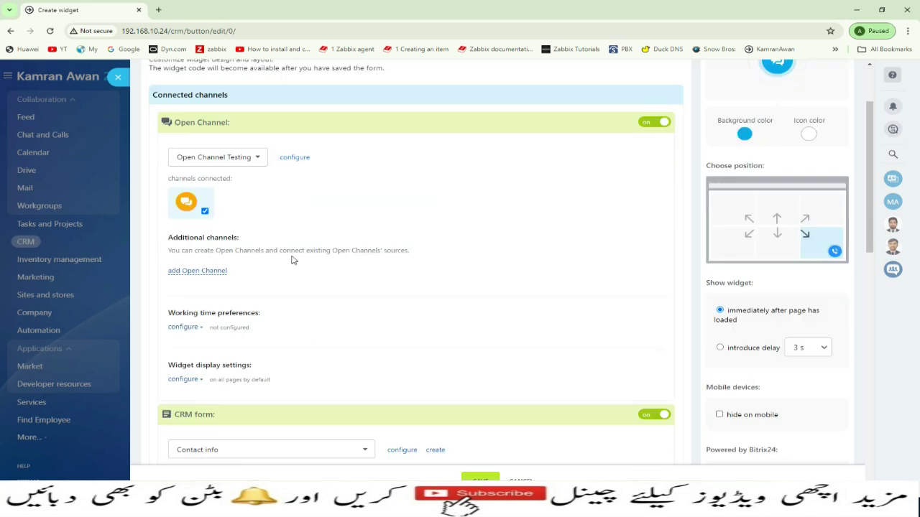
pyautogui.scroll(-3, 223, 234)
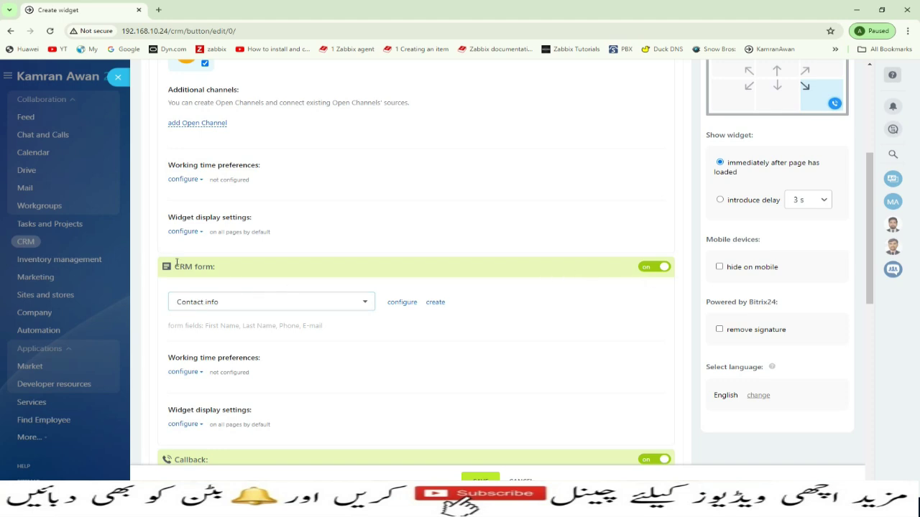
pyautogui.click(642, 269)
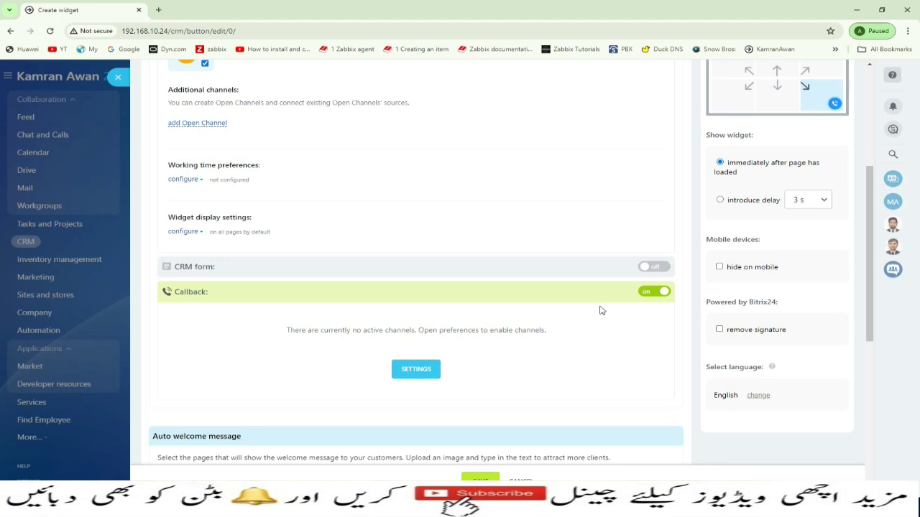
pyautogui.click(652, 295)
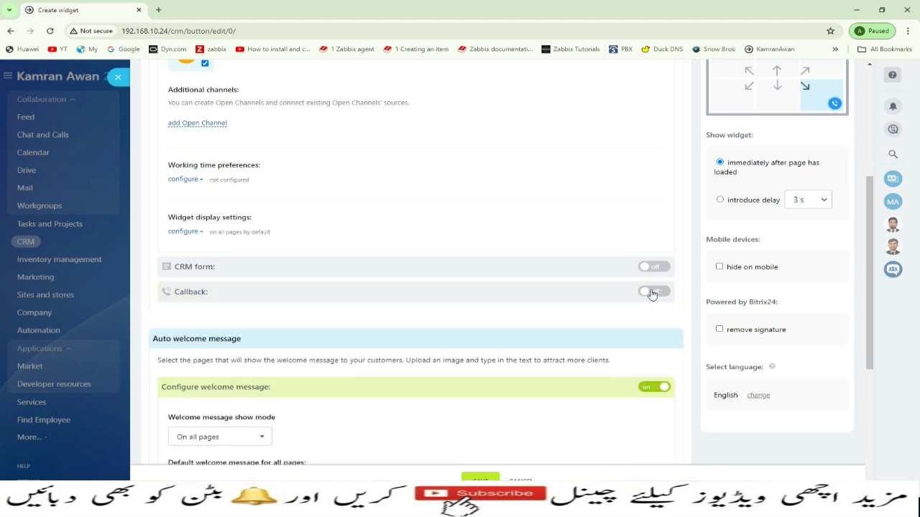
pyautogui.scroll(-2, 651, 294)
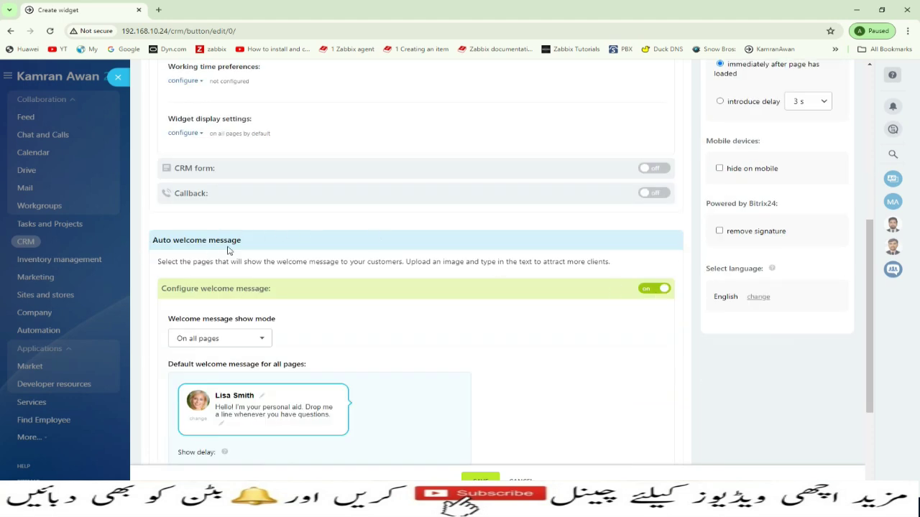
pyautogui.scroll(-1, 230, 248)
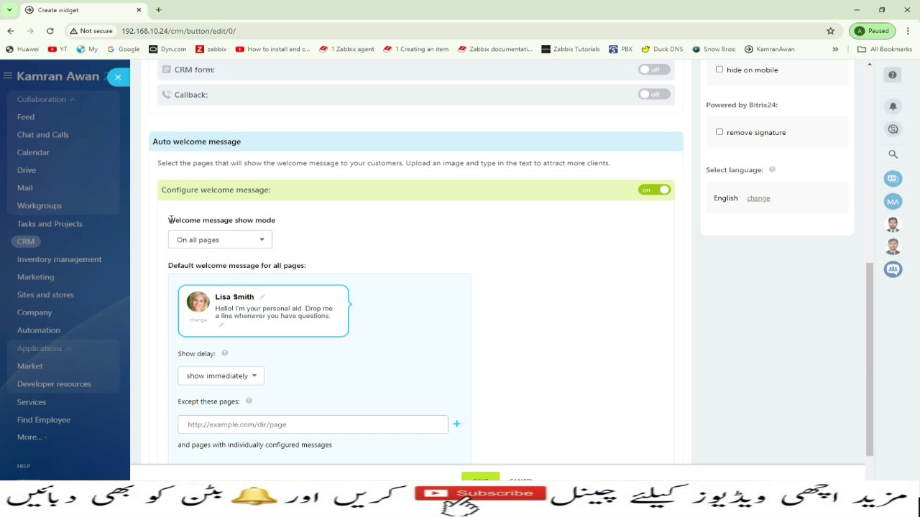
pyautogui.click(263, 241)
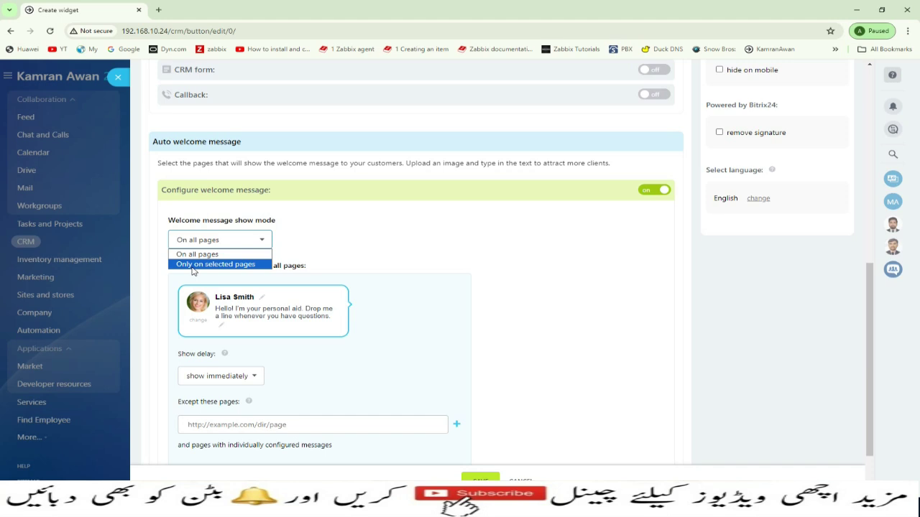
pyautogui.click(199, 256)
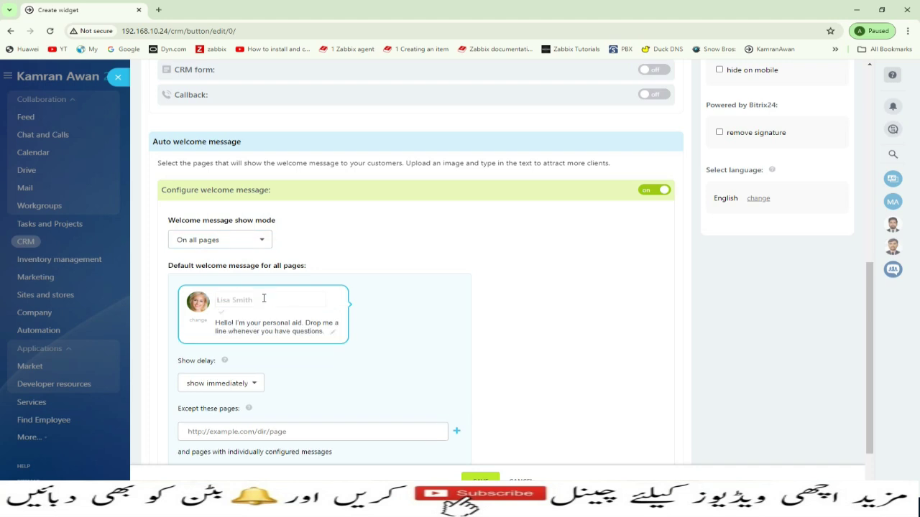
# Change the welcome message's agent name to your own name, cancelling the avatar upload to keep the default.
pyautogui.click(264, 300)
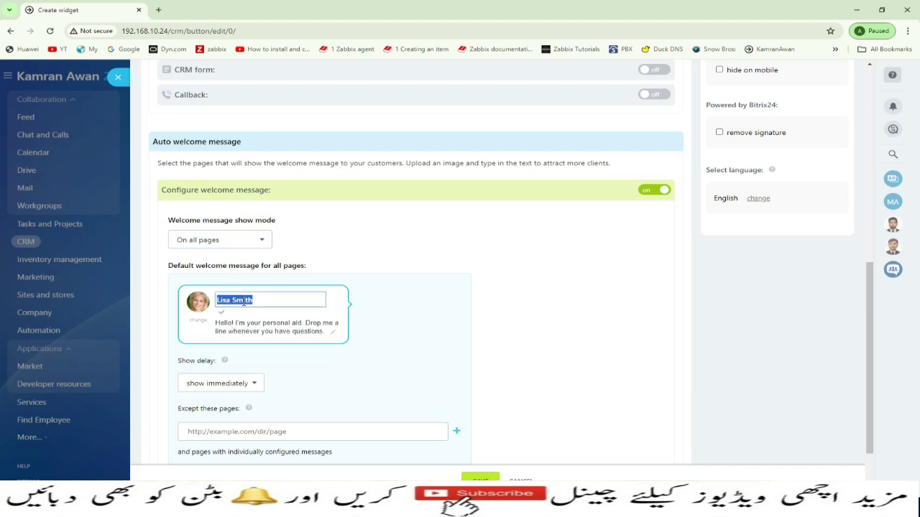
pyautogui.write('Kamran Awan')
pyautogui.click(195, 322)
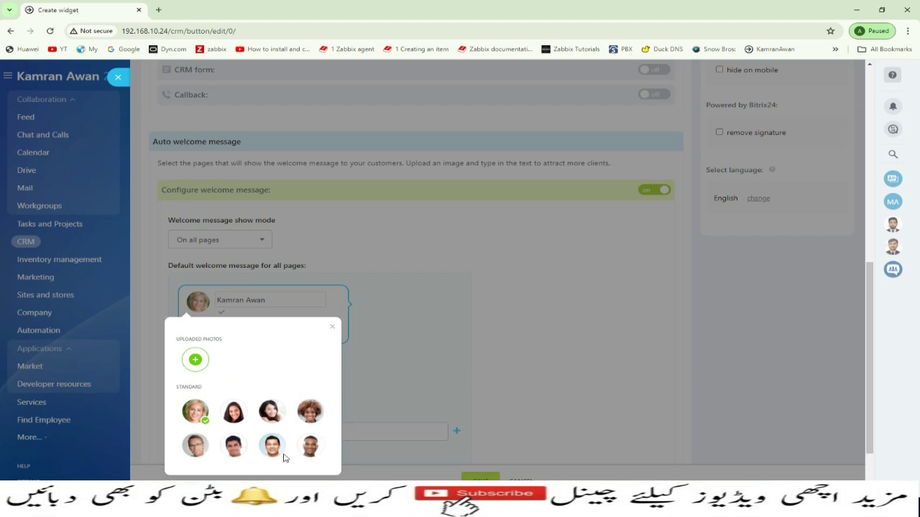
pyautogui.click(194, 360)
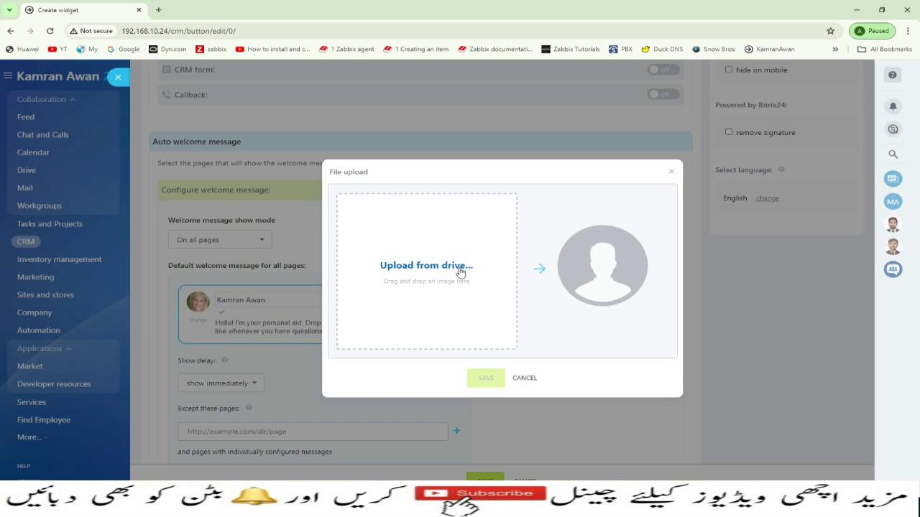
pyautogui.click(524, 378)
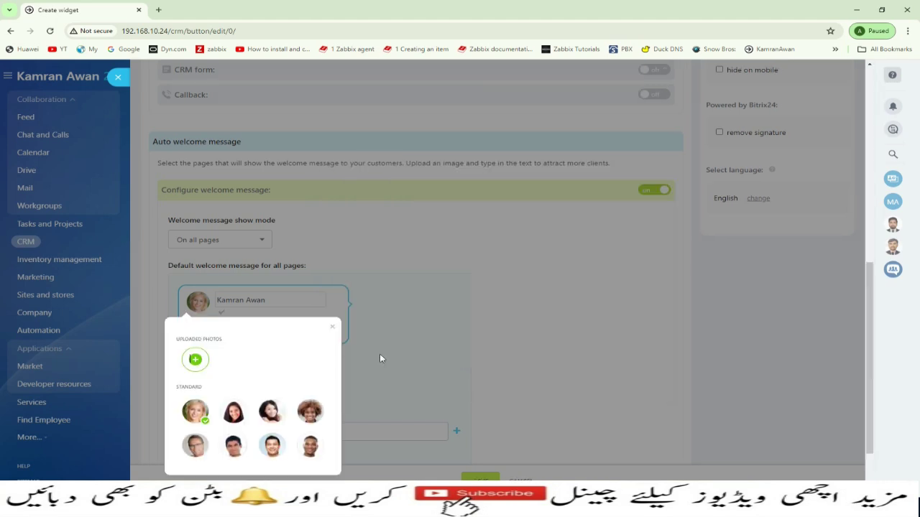
pyautogui.click(334, 329)
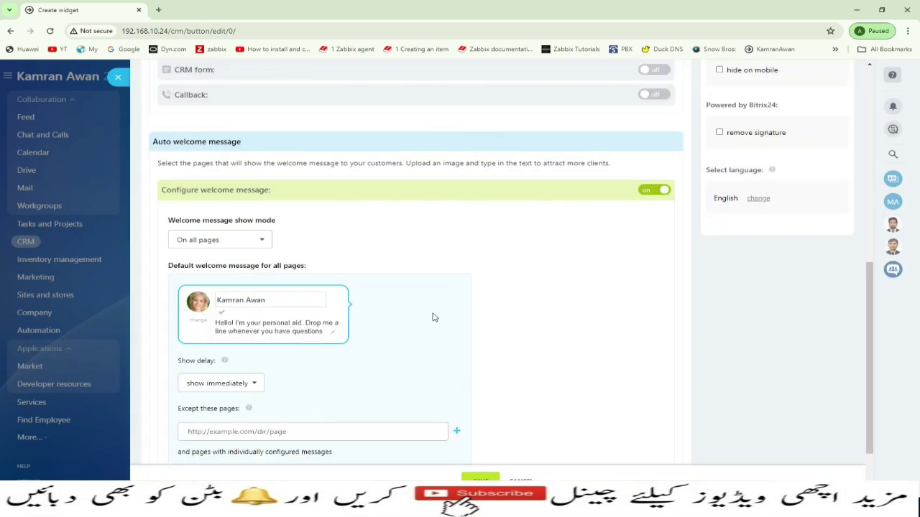
pyautogui.scroll(-1, 433, 316)
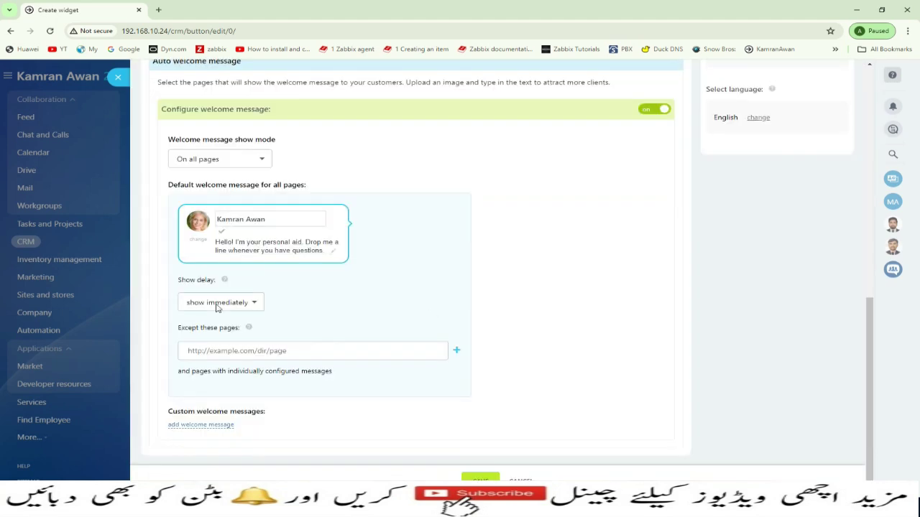
# Keep the welcome message set to show immediately, leave Except these pages empty, and save the widget.
pyautogui.click(256, 303)
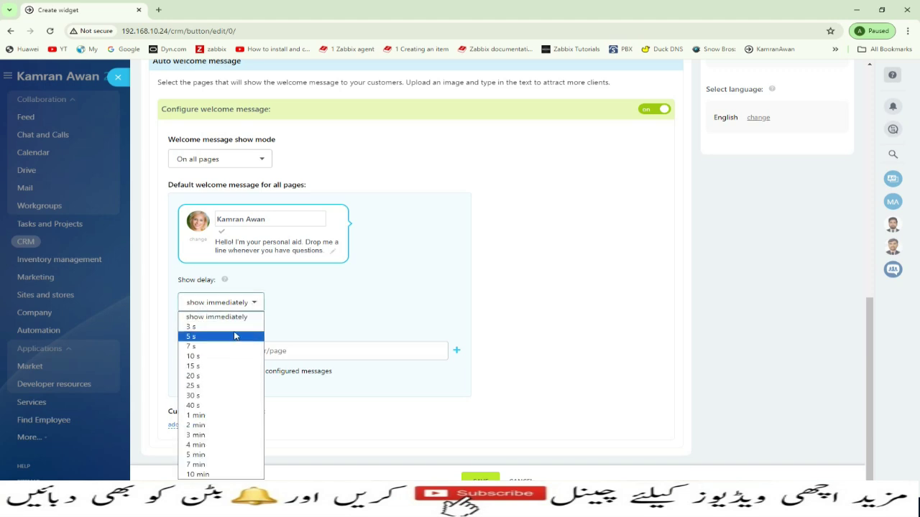
pyautogui.click(238, 317)
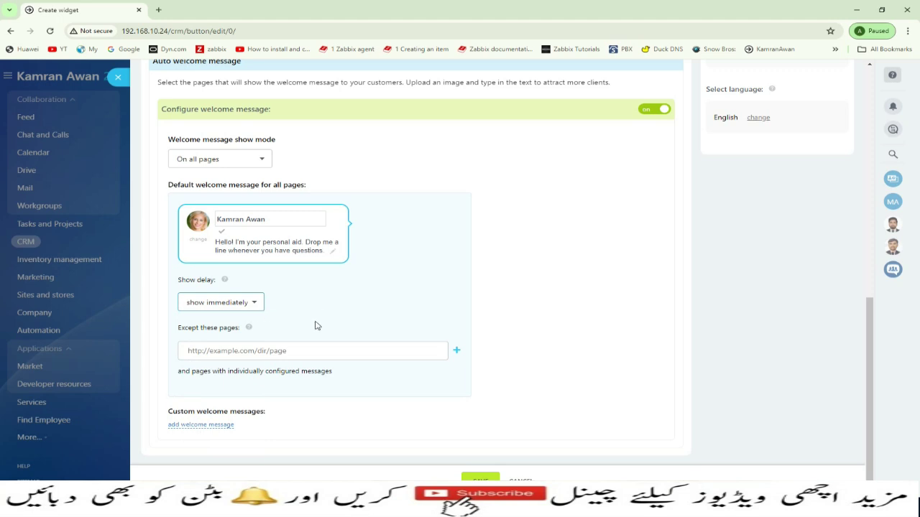
pyautogui.moveTo(181, 327); pyautogui.dragTo(238, 329)
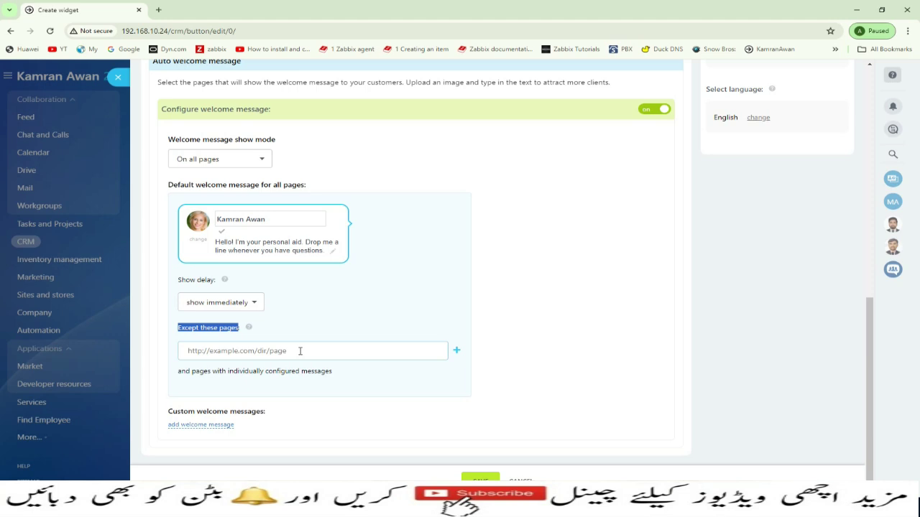
pyautogui.click(185, 351)
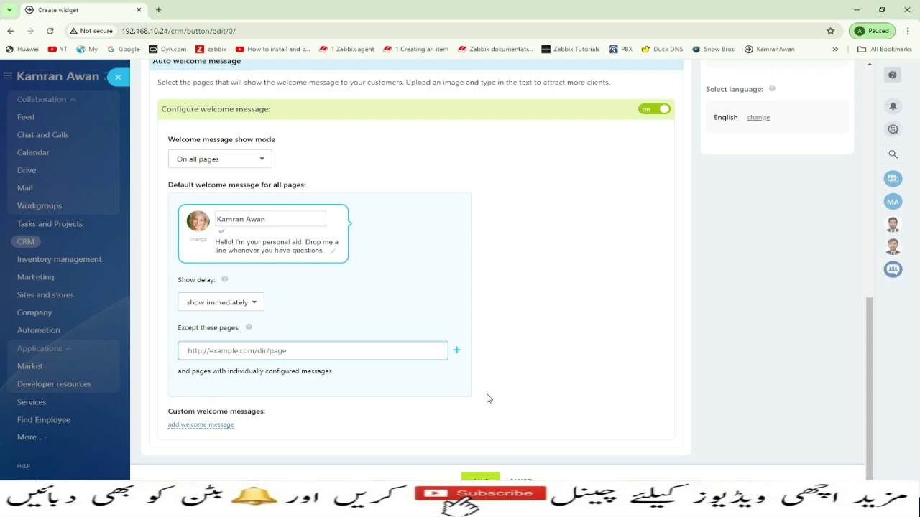
pyautogui.click(480, 479)
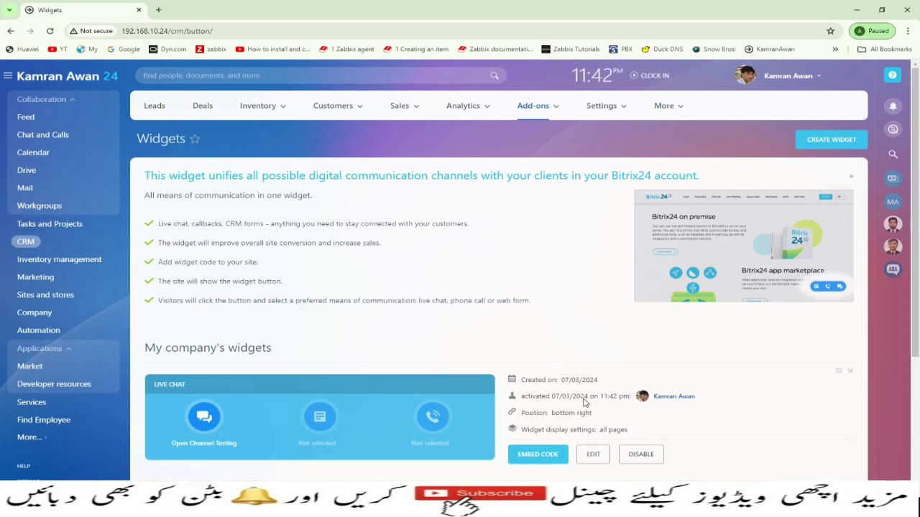
# Show the Live Chat widget's embed code and highlight its loader_4_h0xjl2.js script snippet.
pyautogui.click(535, 457)
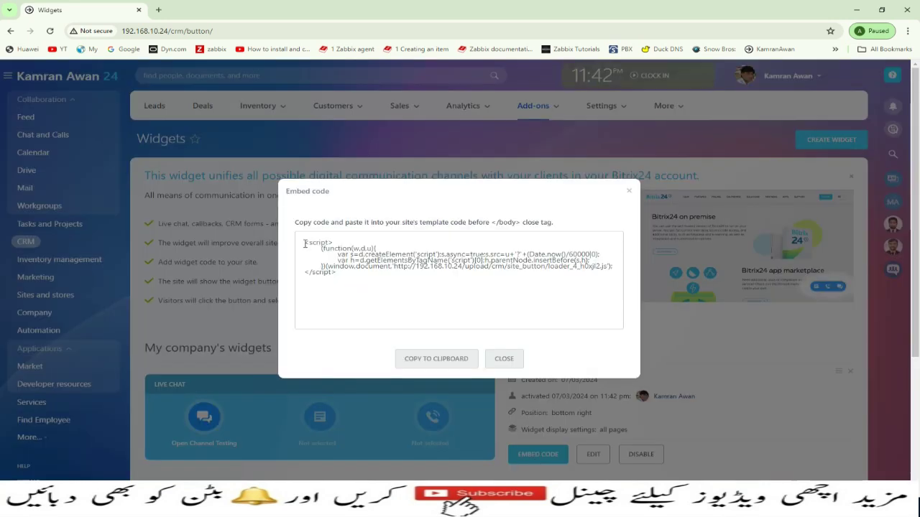
pyautogui.moveTo(347, 246); pyautogui.dragTo(368, 277)
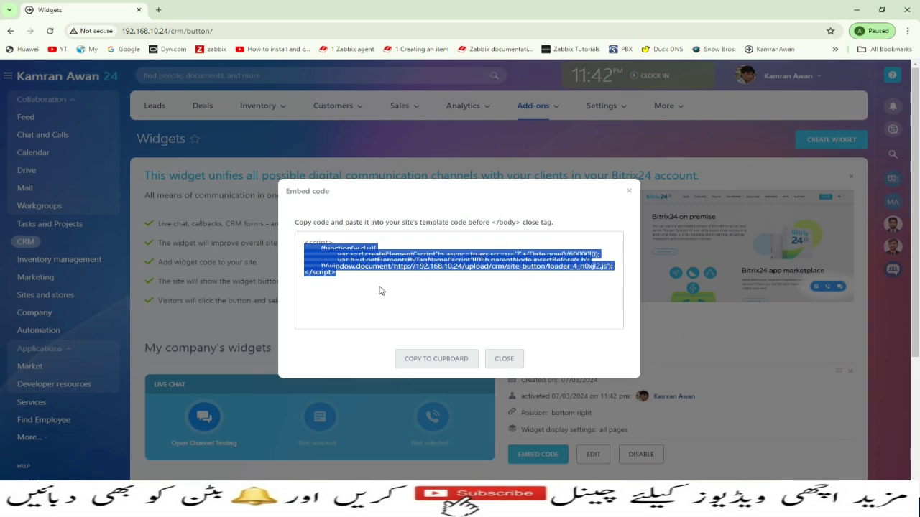
pyautogui.click(386, 293)
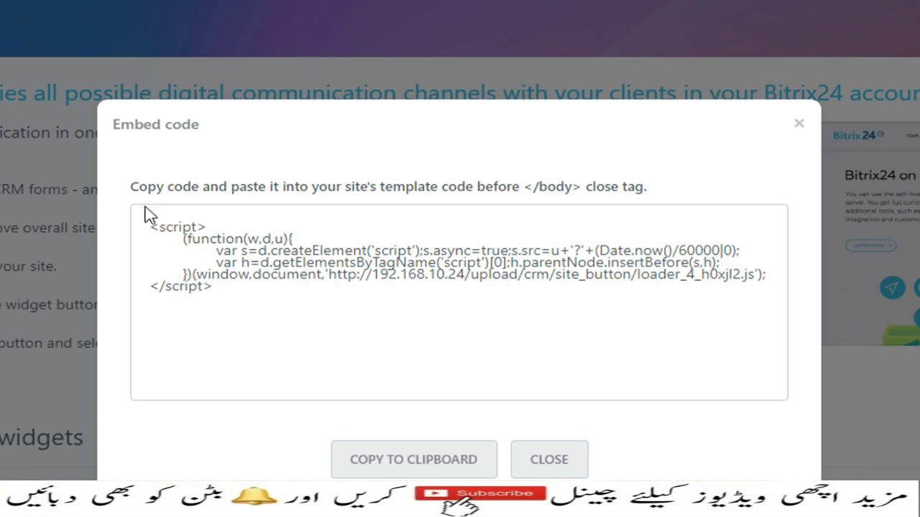
# Highlight the paste-before-</body> instruction and the script tags, then close the Embed code dialog.
pyautogui.moveTo(139, 187); pyautogui.dragTo(580, 181)
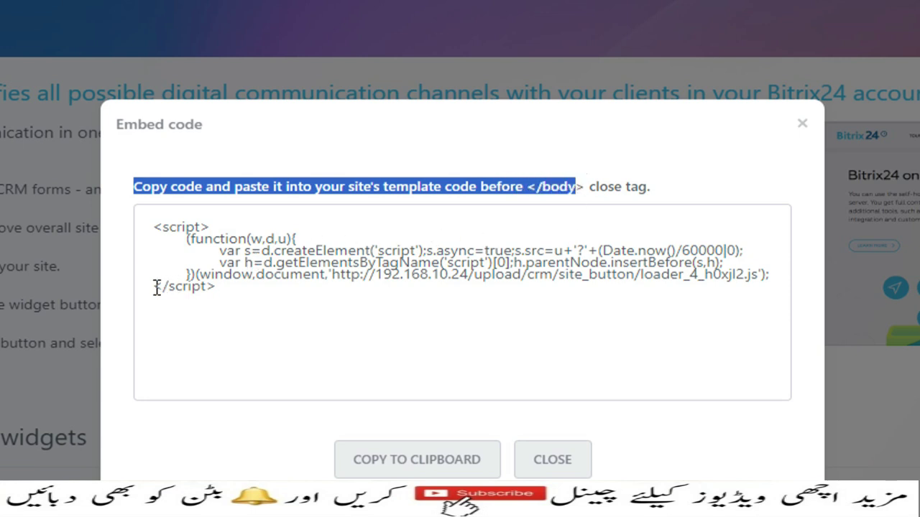
pyautogui.moveTo(155, 239); pyautogui.dragTo(212, 227)
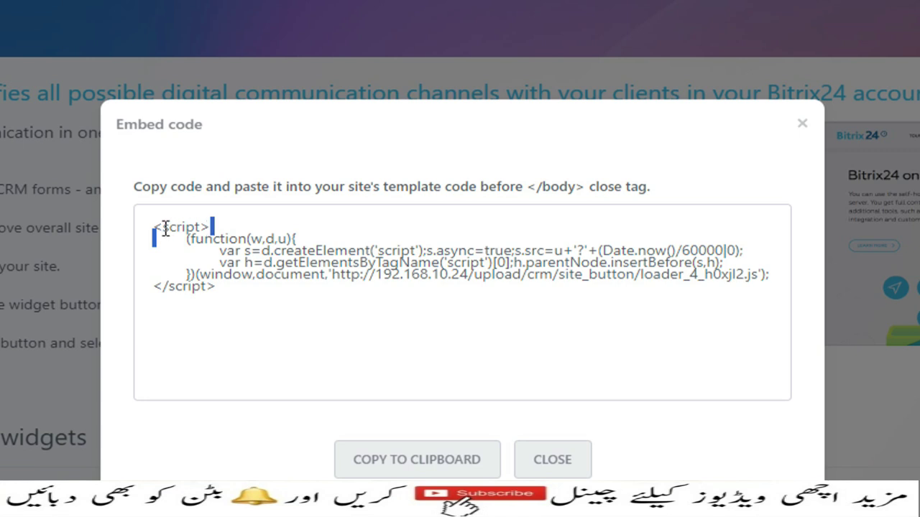
pyautogui.moveTo(153, 286); pyautogui.dragTo(215, 289)
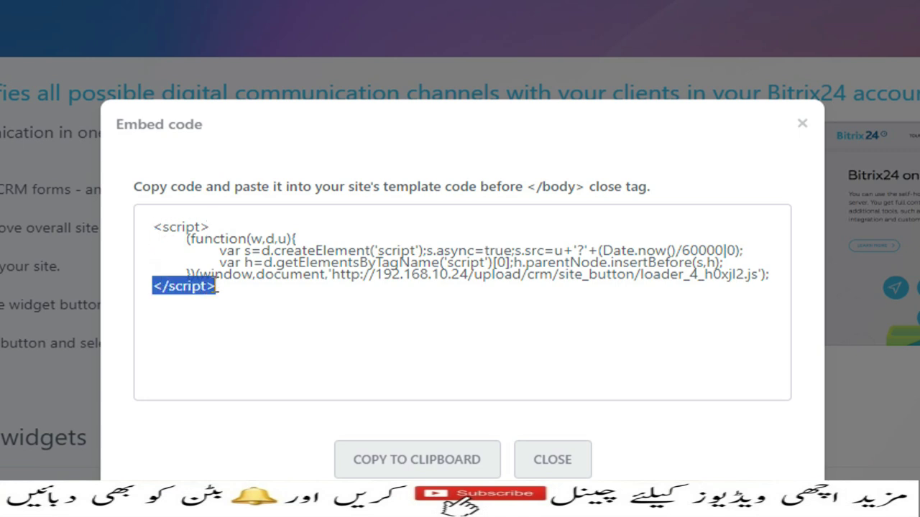
pyautogui.moveTo(527, 187); pyautogui.dragTo(594, 189)
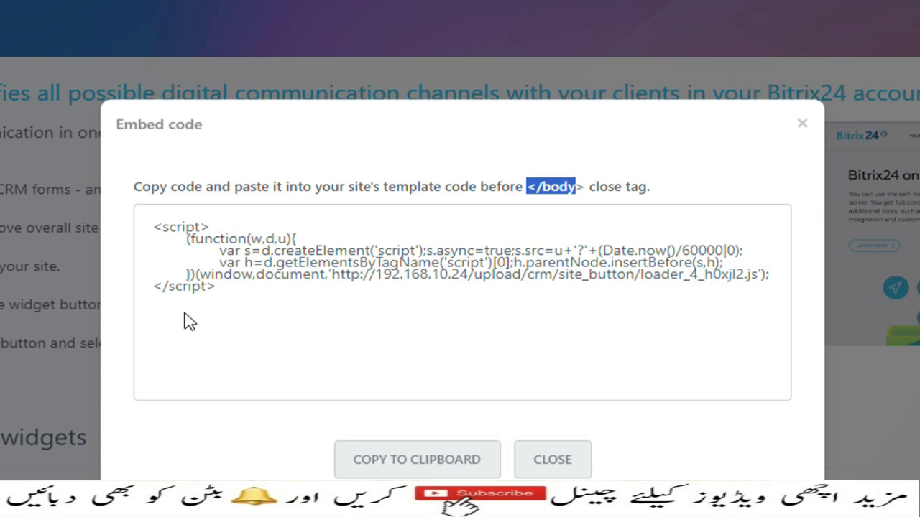
pyautogui.click(547, 454)
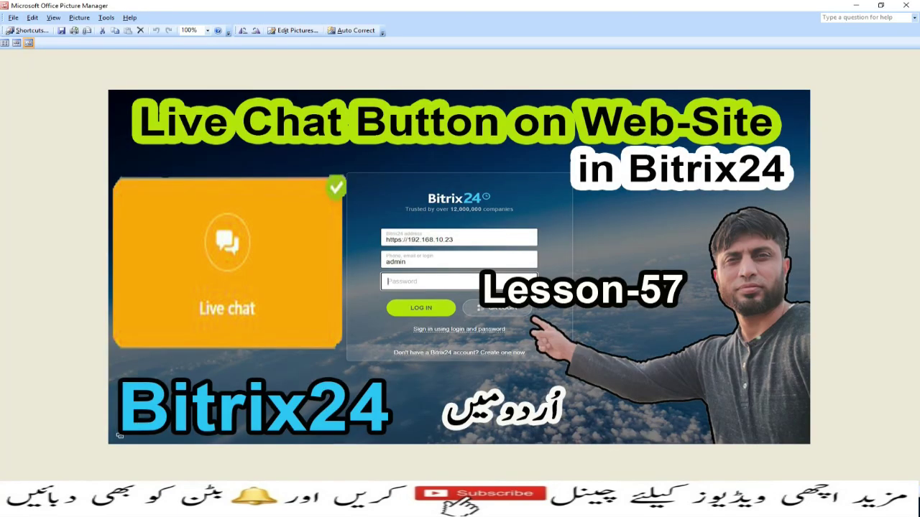
# Scroll through the example live chat screenshots in Picture Manager, then switch back to Bitrix24.
pyautogui.scroll(-1, 370, 392)
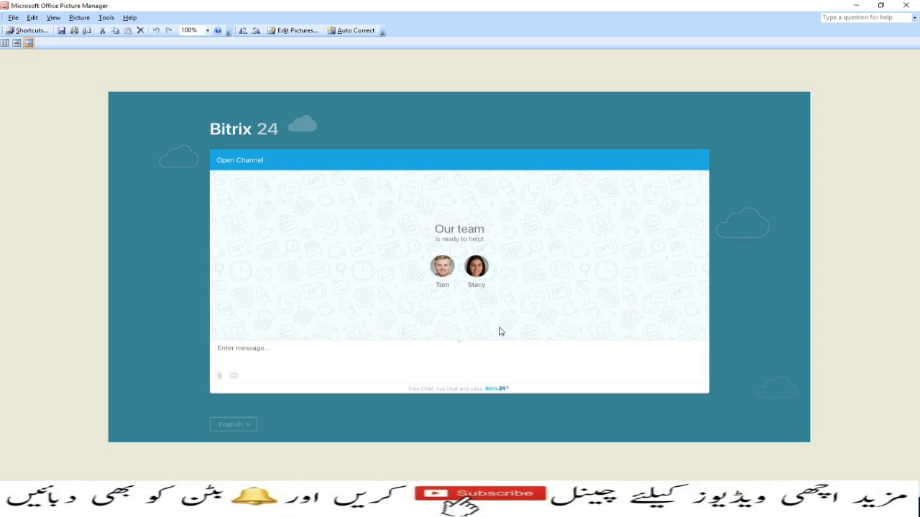
pyautogui.scroll(-1, 501, 331)
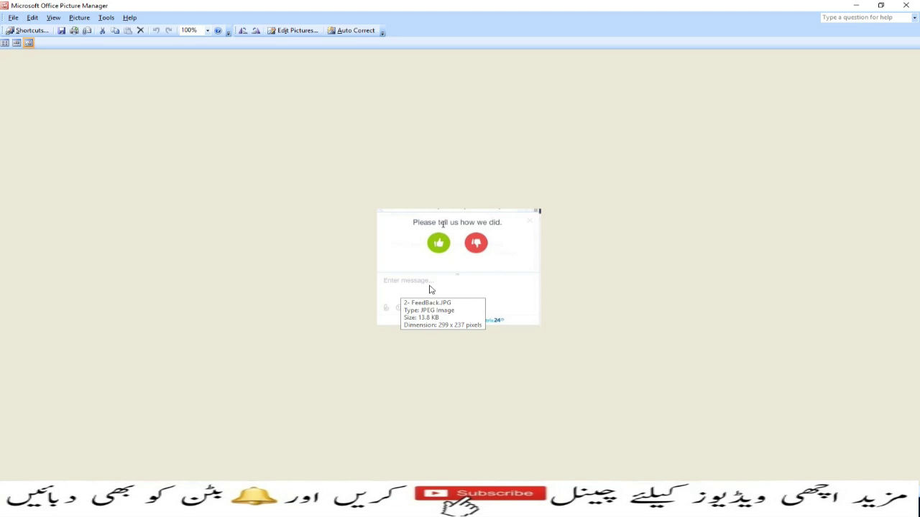
pyautogui.scroll(-1, 431, 289)
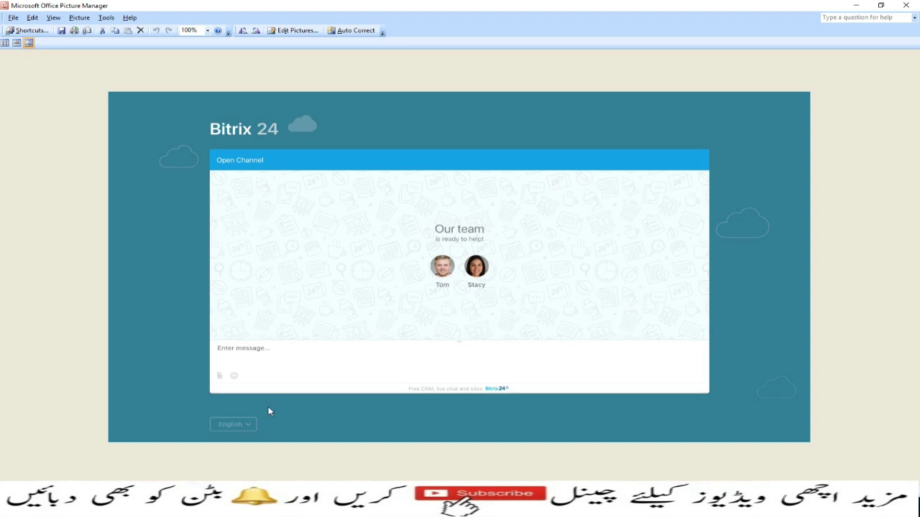
pyautogui.hotkey('alt', 'Tab')
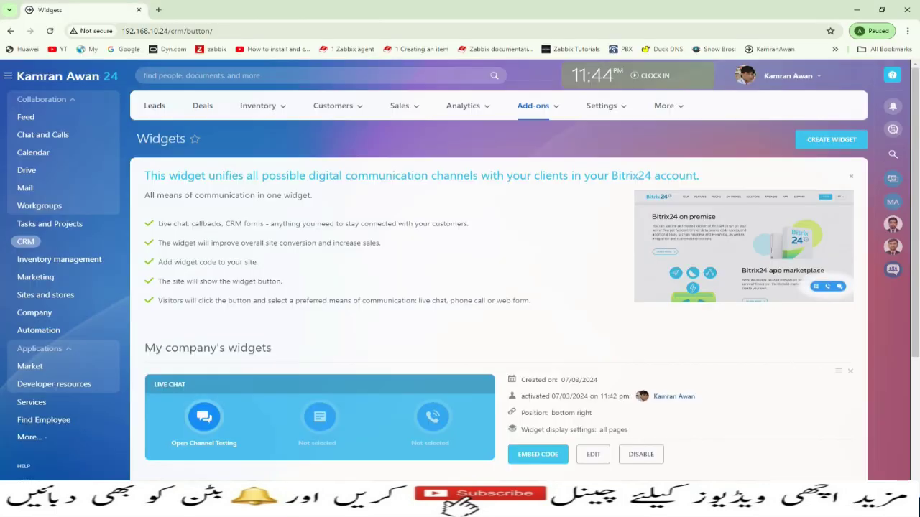
pyautogui.click(896, 111)
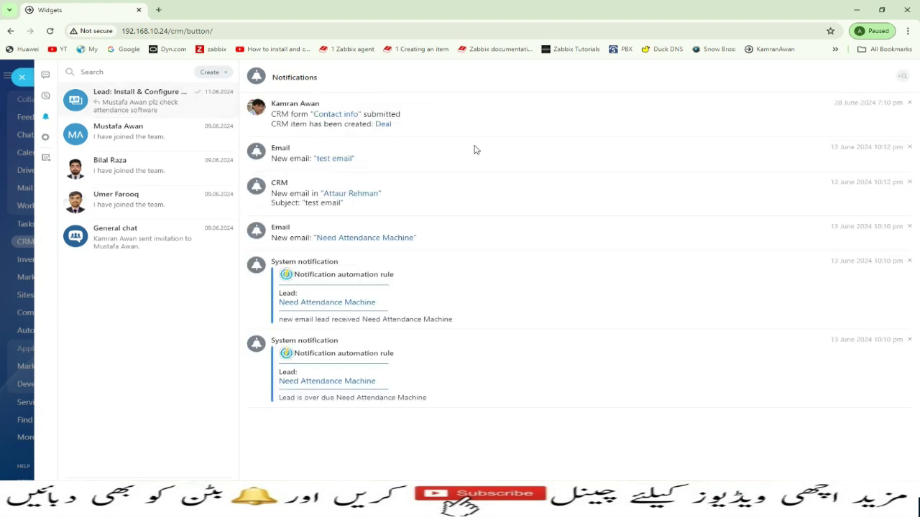
pyautogui.click(24, 77)
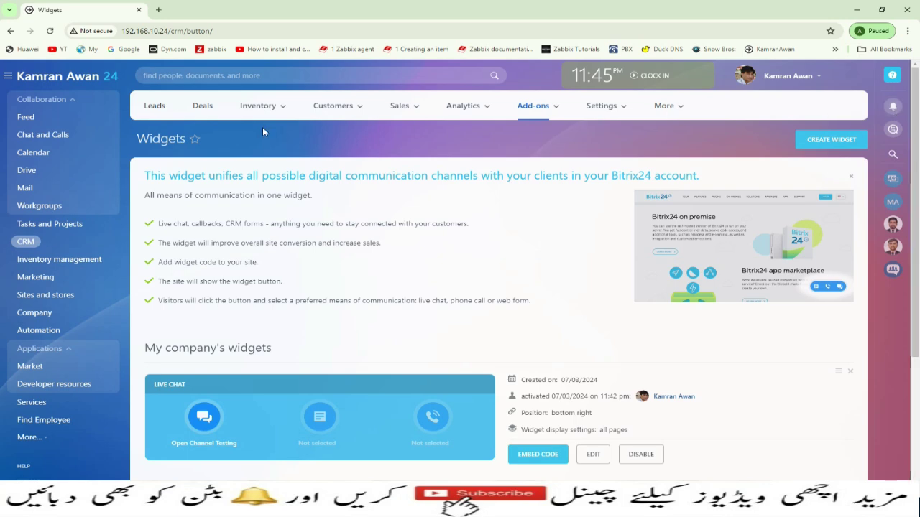
# Go from Widgets to the CRM Deals list, then open Contact center under Customers.
pyautogui.click(25, 242)
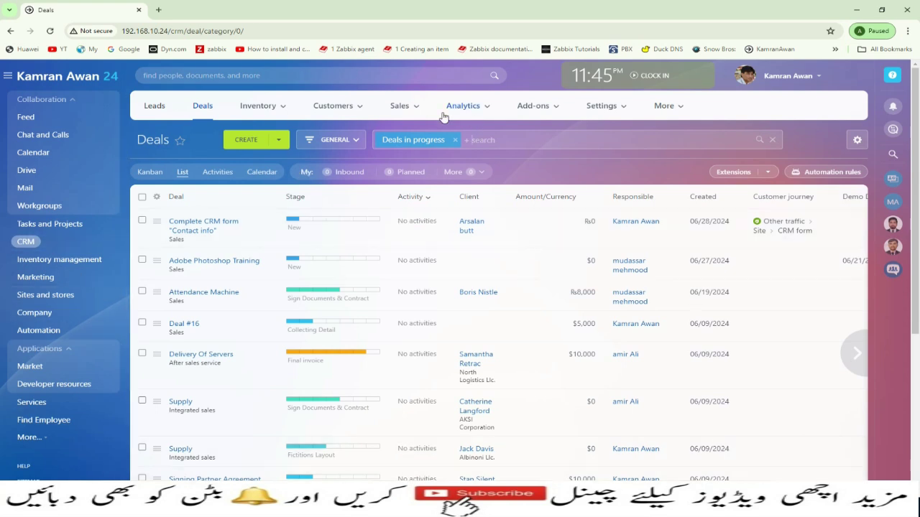
pyautogui.moveTo(366, 117)
pyautogui.moveTo(361, 114)
pyautogui.click(343, 211)
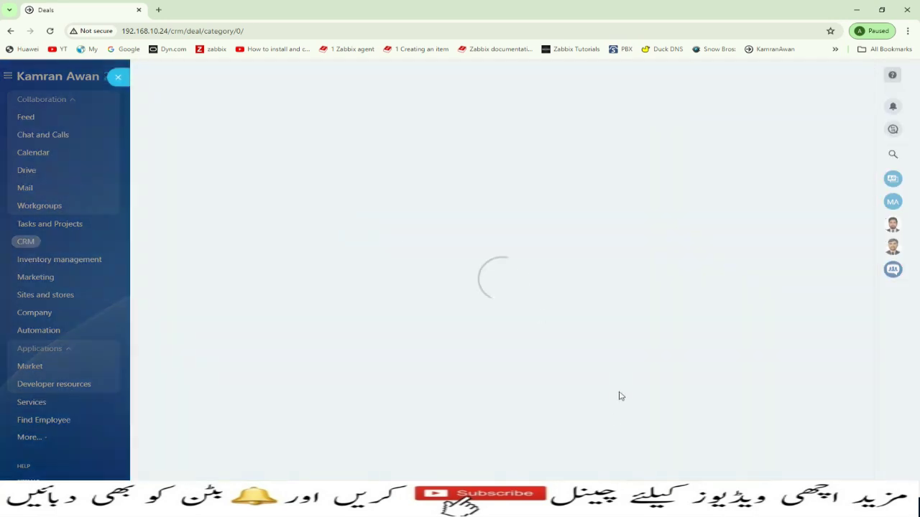